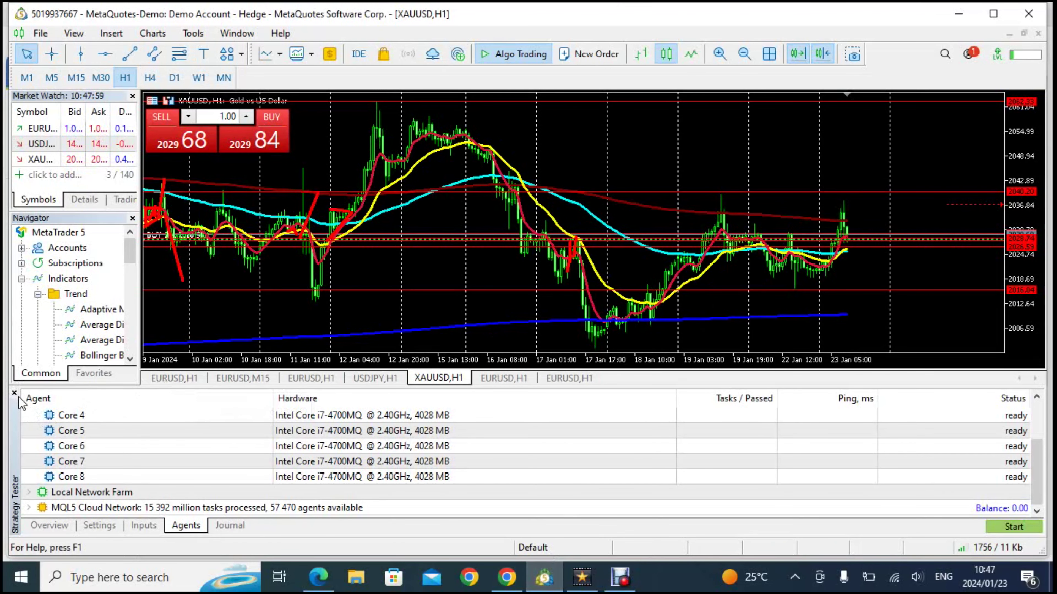
Close the Strategy Tester panel so the XAUUSD H1 gold chart fills the window.
click(14, 393)
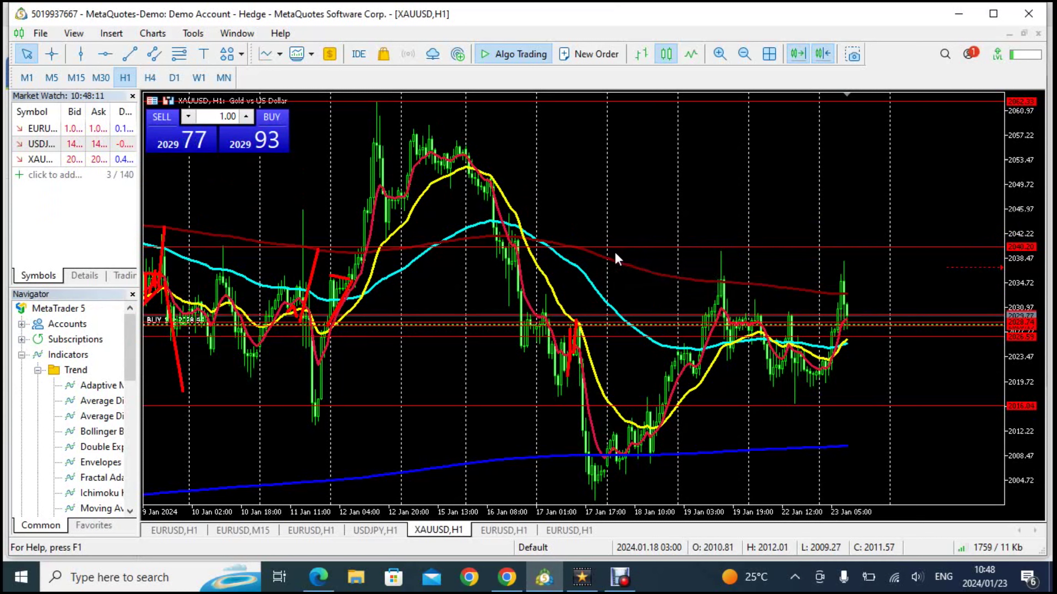
mouse_move(614, 258)
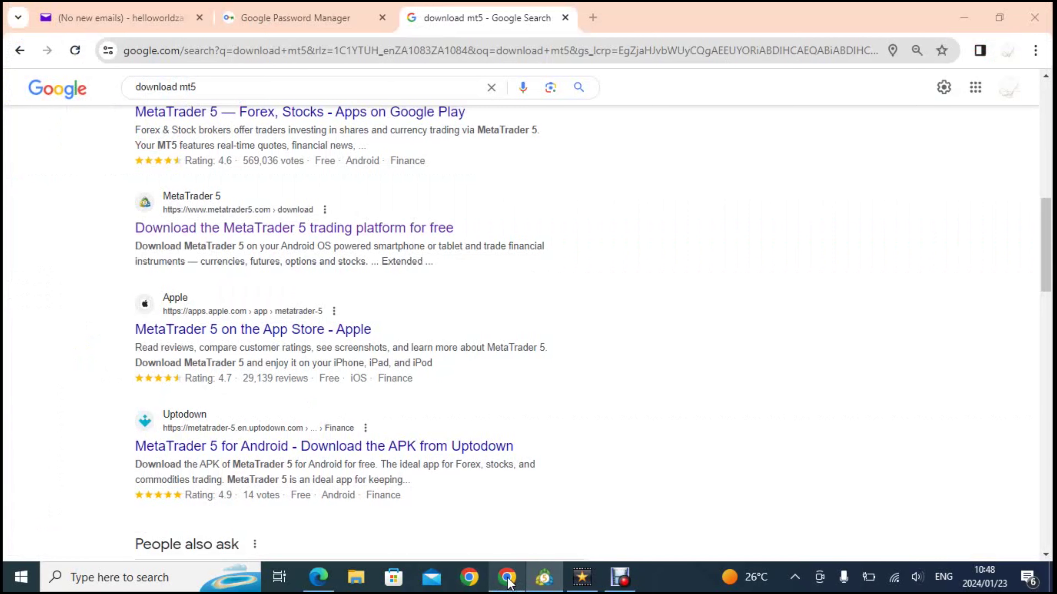
Search Google for 'mt5 download for pc', browse the results, then return to MetaTrader 5.
click(506, 577)
scroll(118, 204, up, 8)
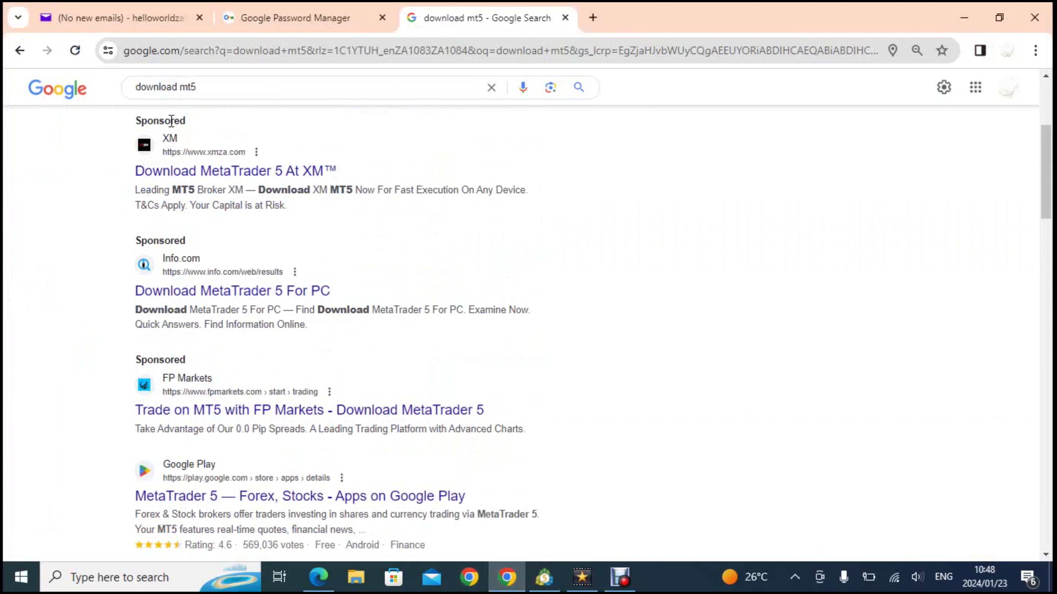
click(240, 85)
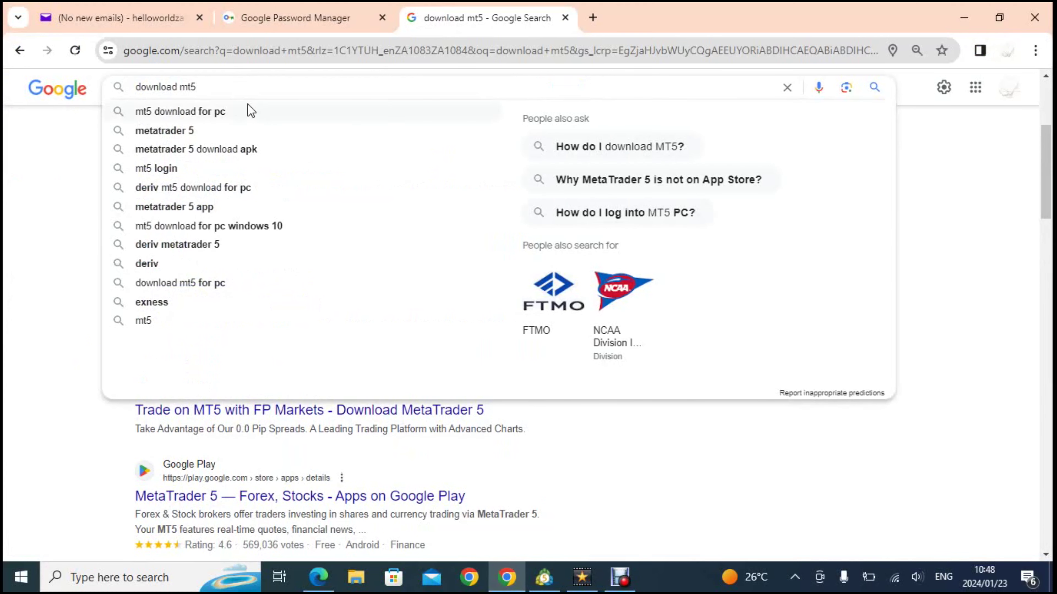
click(249, 110)
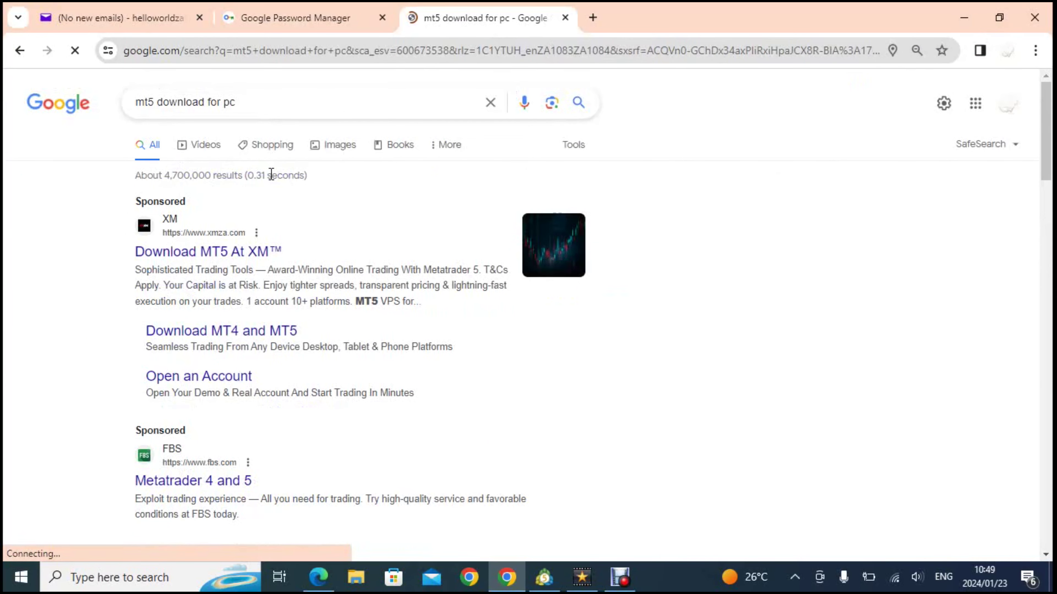
scroll(268, 173, down, 10)
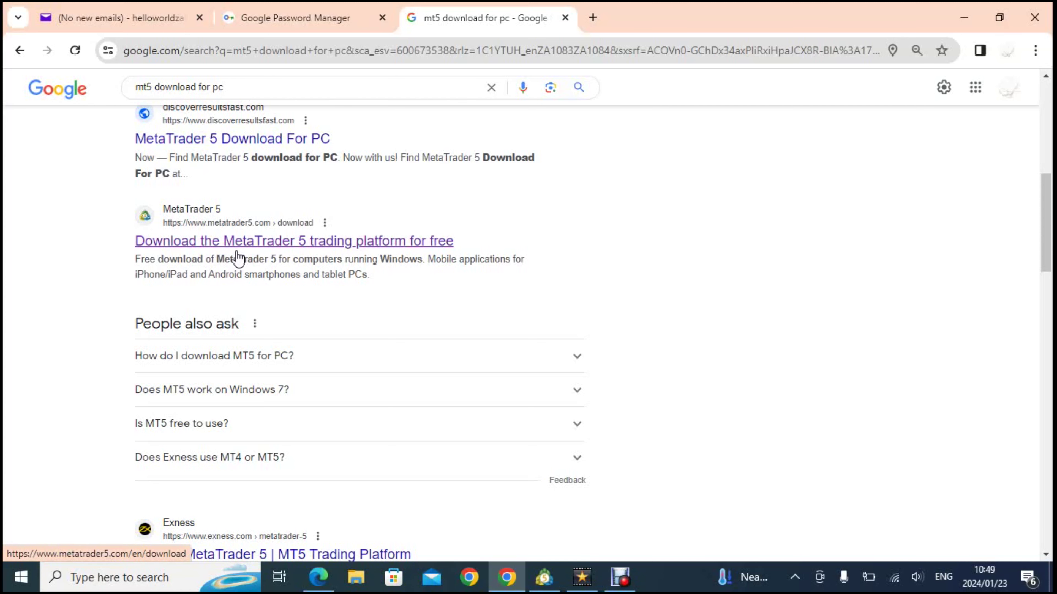
click(544, 577)
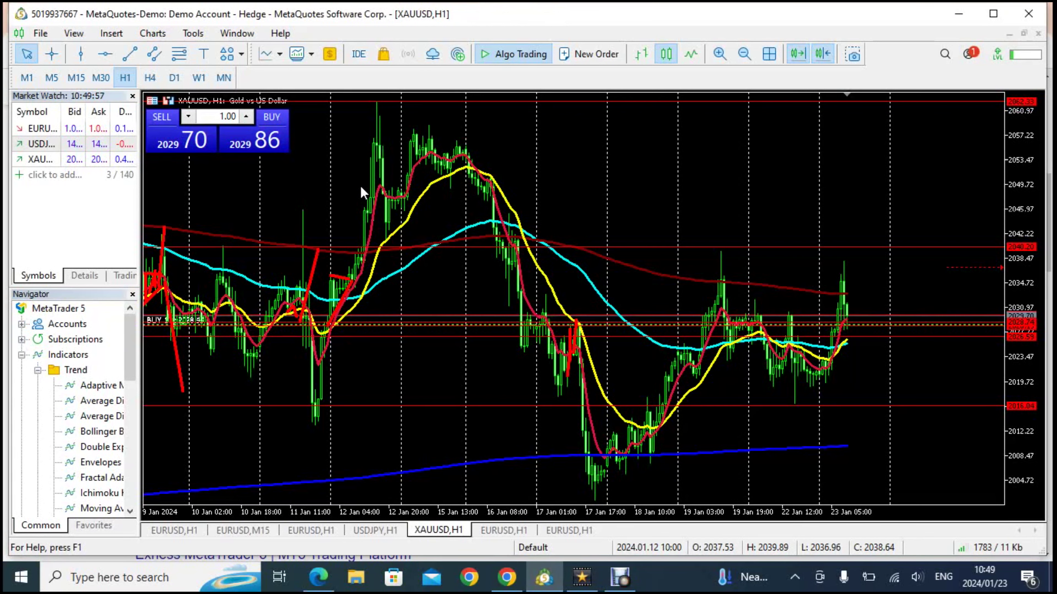
Reopen the Strategy Tester from the View menu and check its testing modes on the Overview tab.
click(73, 34)
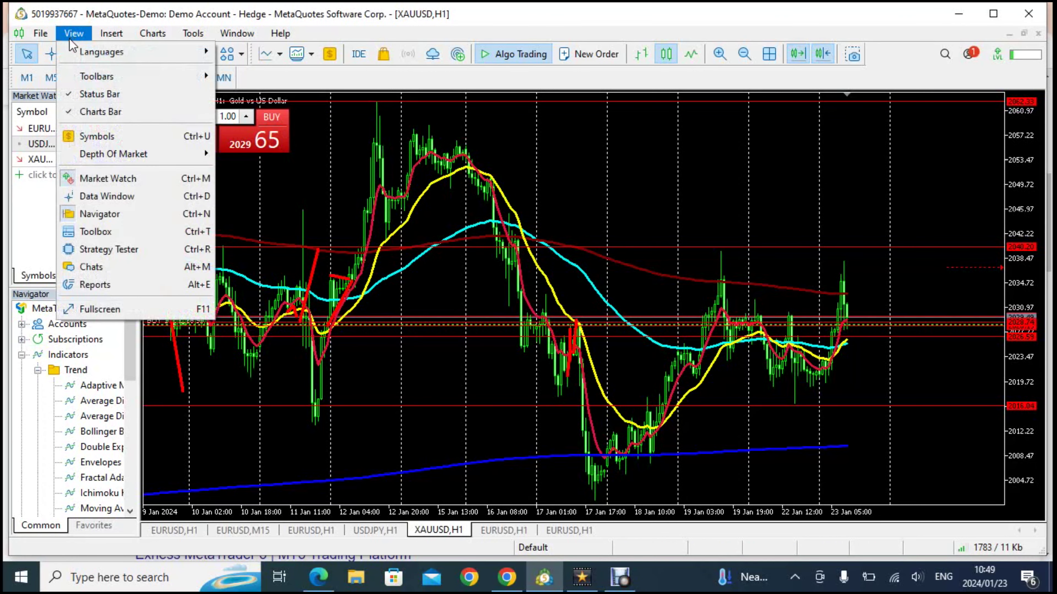
click(179, 250)
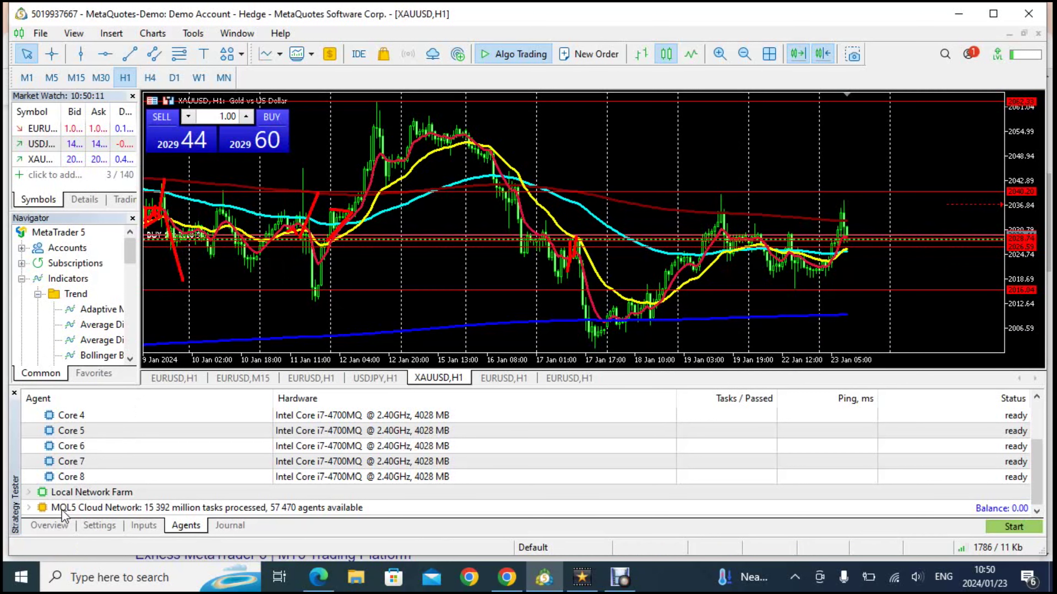
click(59, 527)
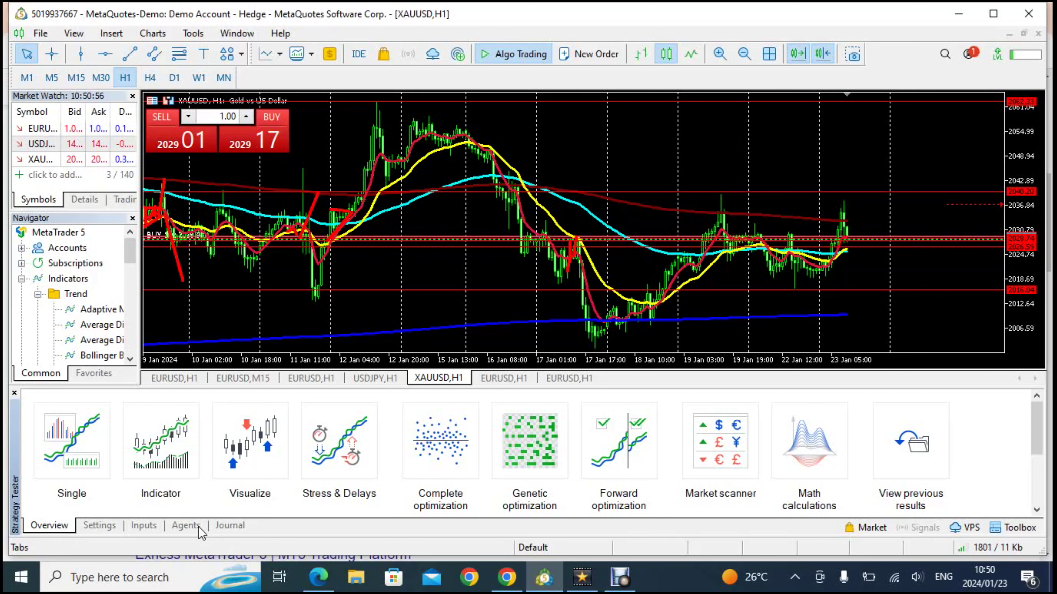
Return to the Agents tab and scroll the list of eight ready local cores.
click(180, 526)
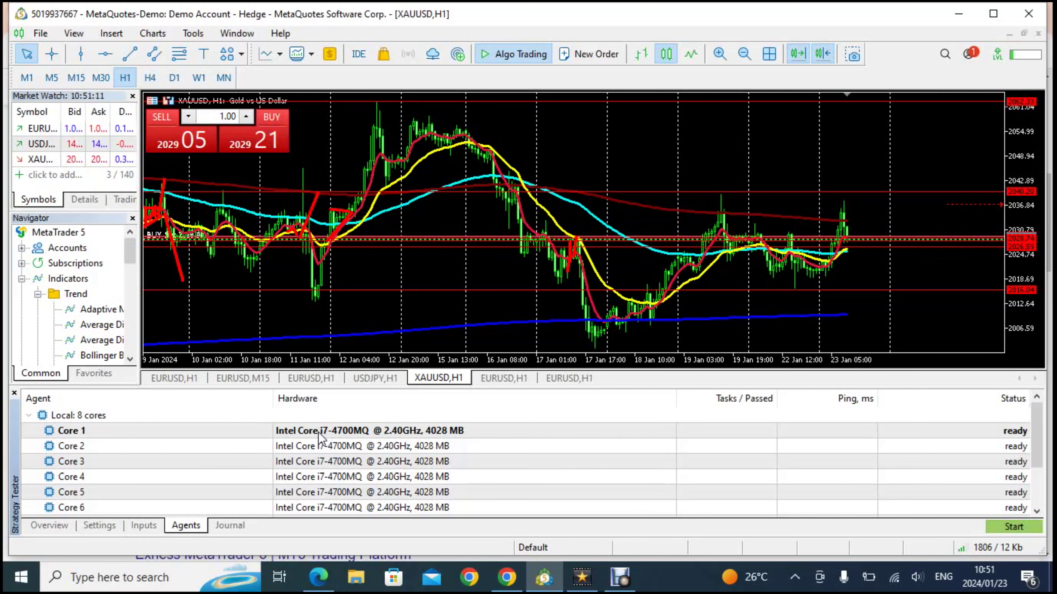
scroll(319, 437, down, 2)
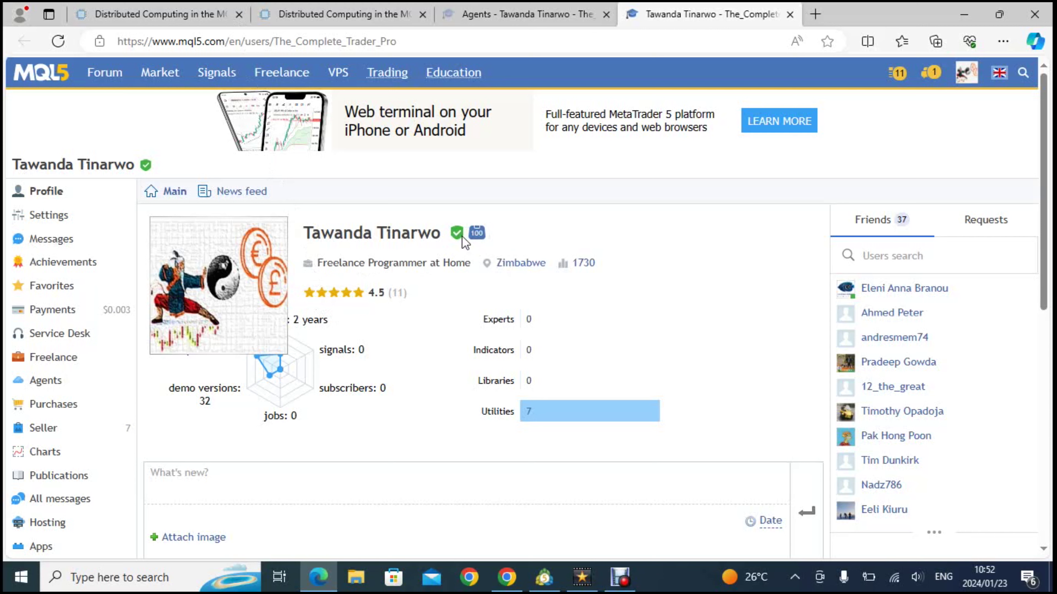
mouse_move(479, 233)
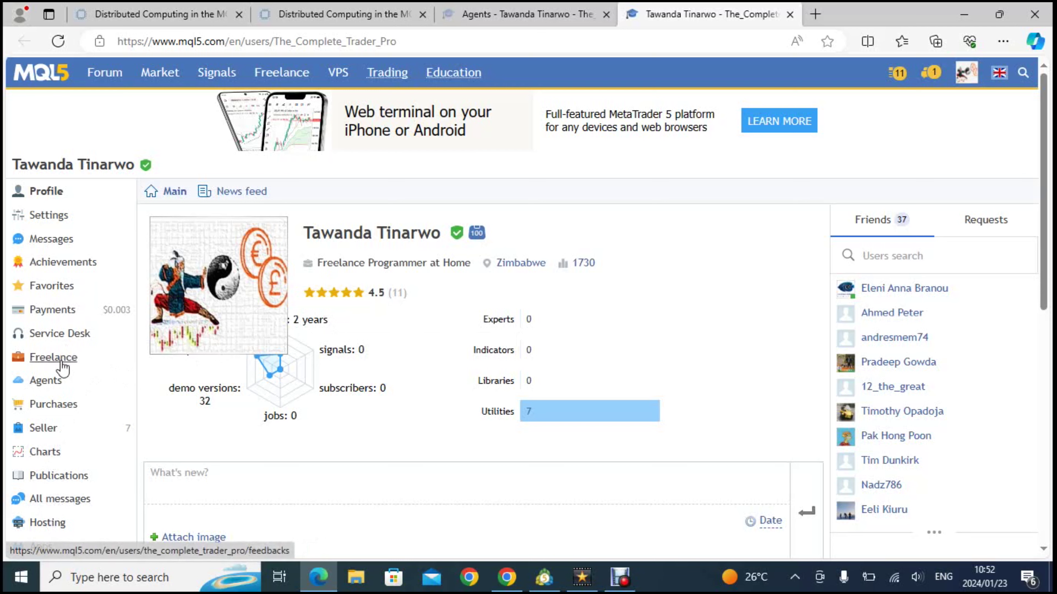
click(55, 382)
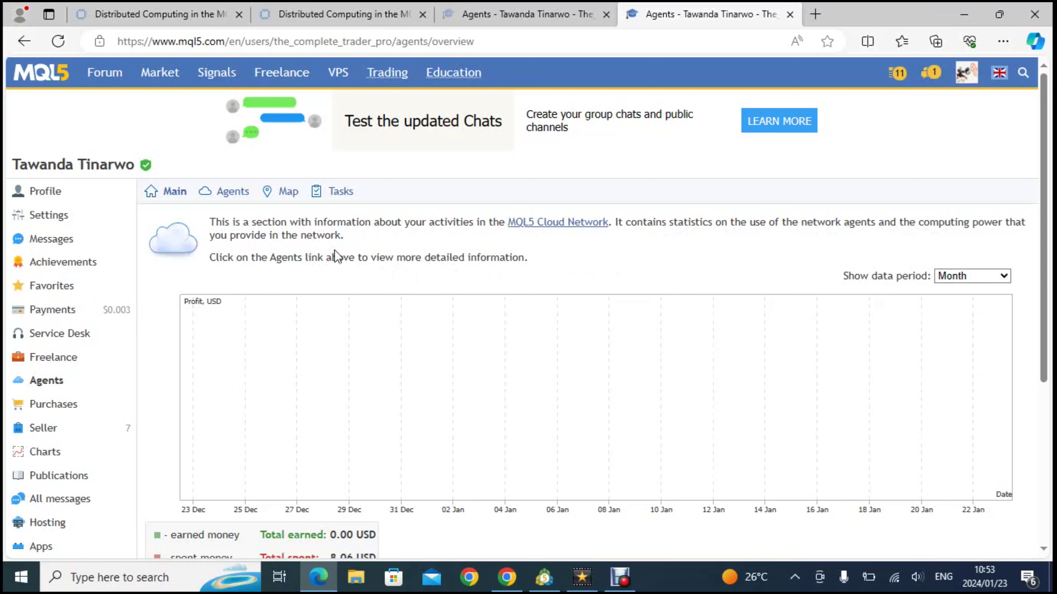
Review the agents overview (0.00 USD earned, 8.06 USD spent) and follow the MQL5 Cloud Network link.
scroll(337, 252, down, 5)
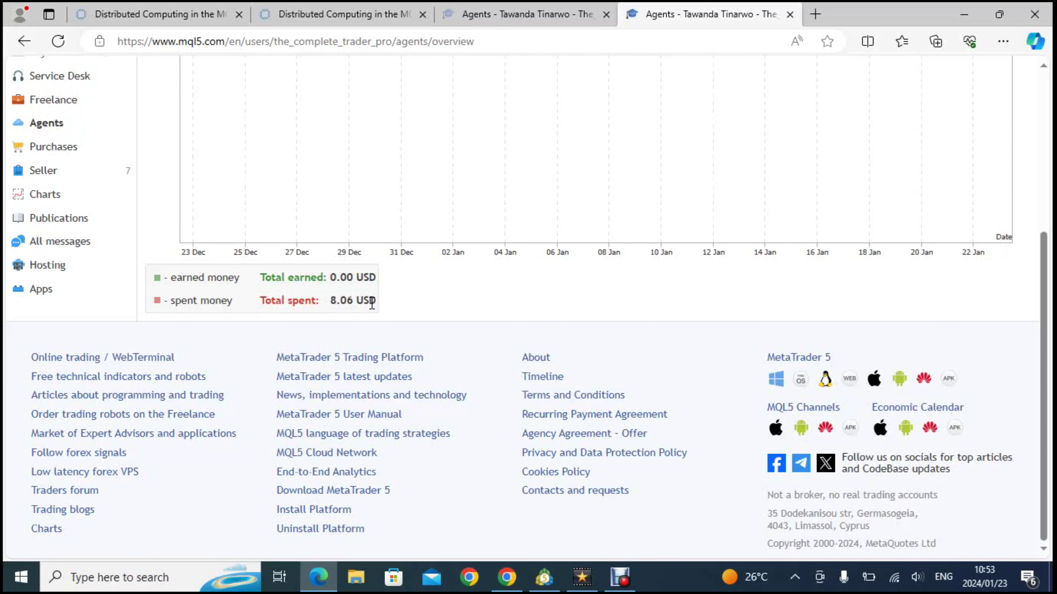
scroll(370, 304, up, 3)
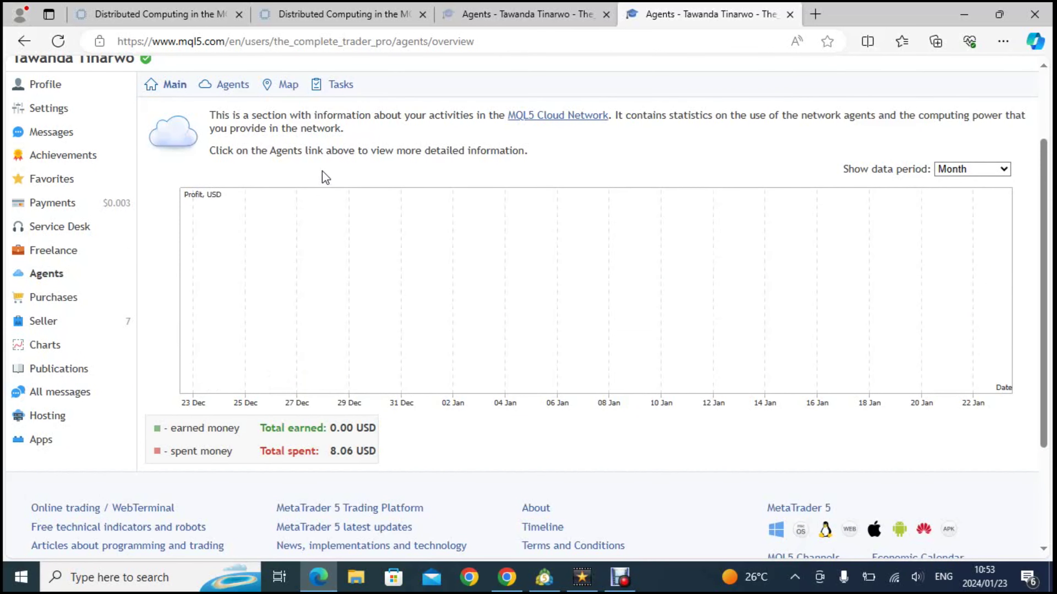
scroll(333, 168, up, 1)
scroll(343, 166, up, 1)
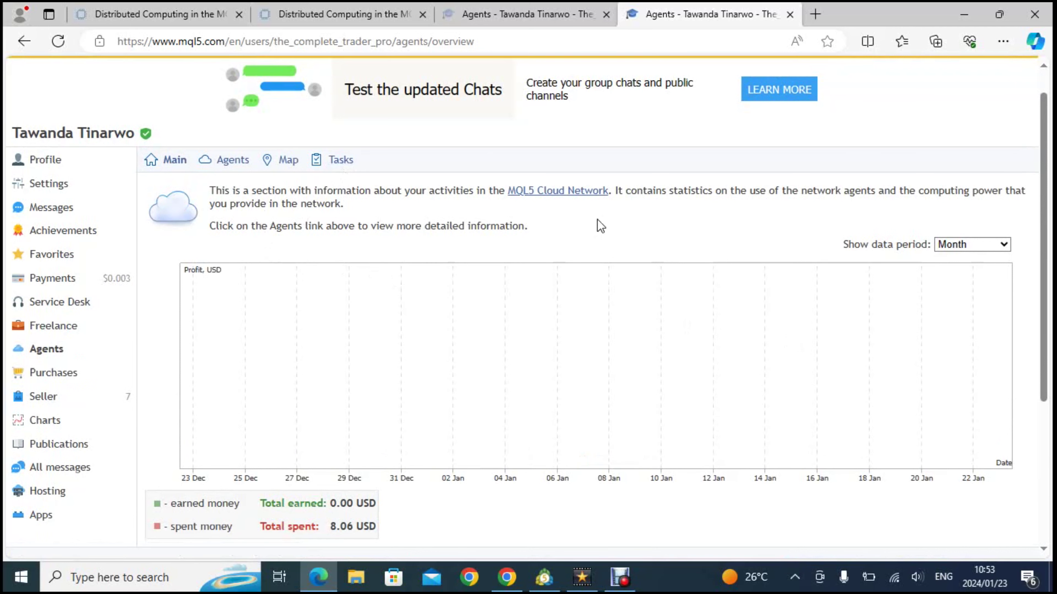
click(548, 200)
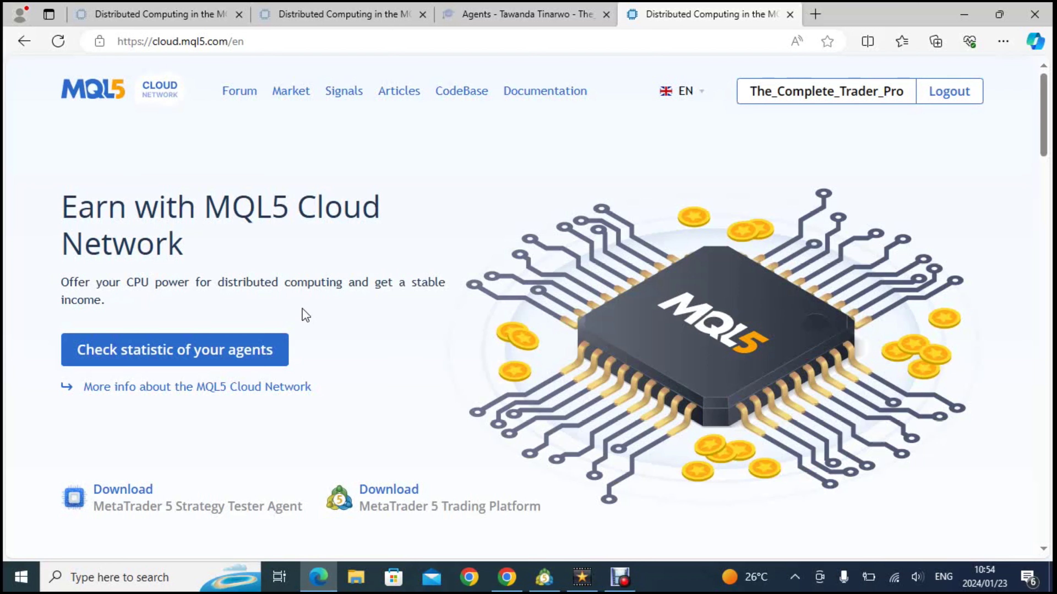
scroll(376, 332, down, 2)
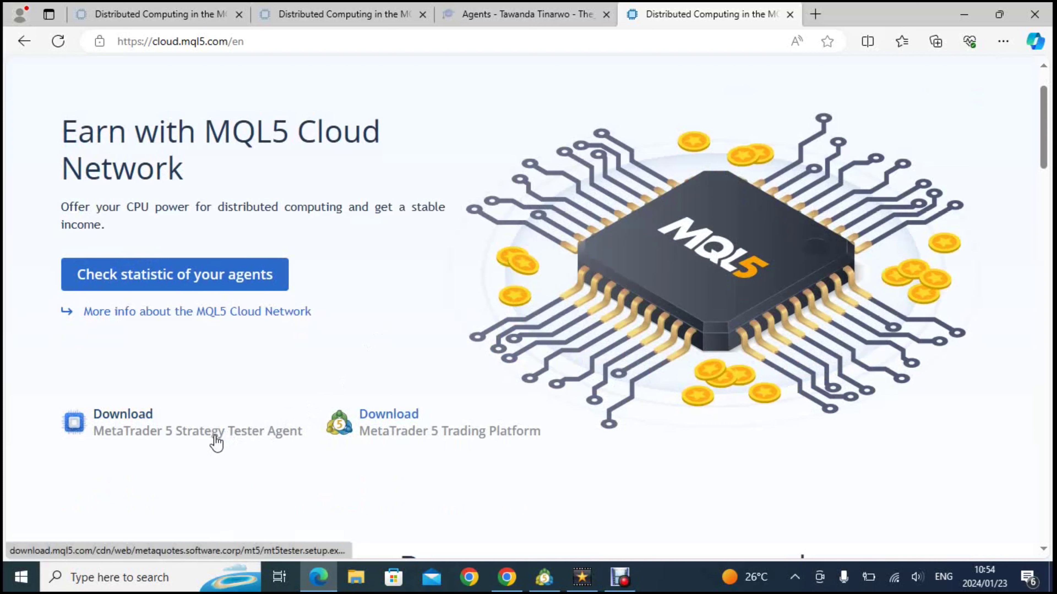
click(155, 446)
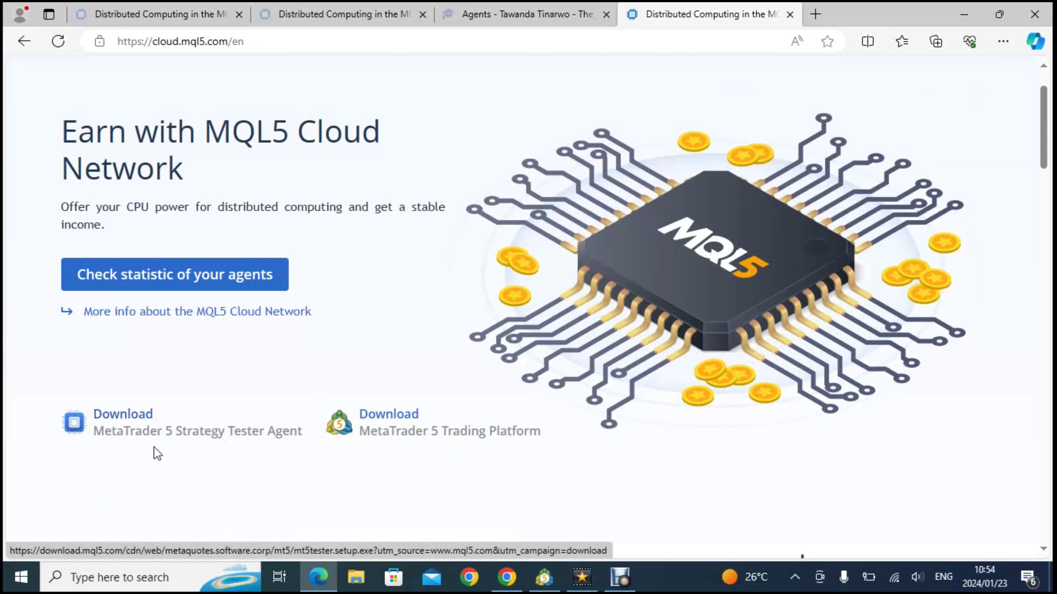
click(184, 428)
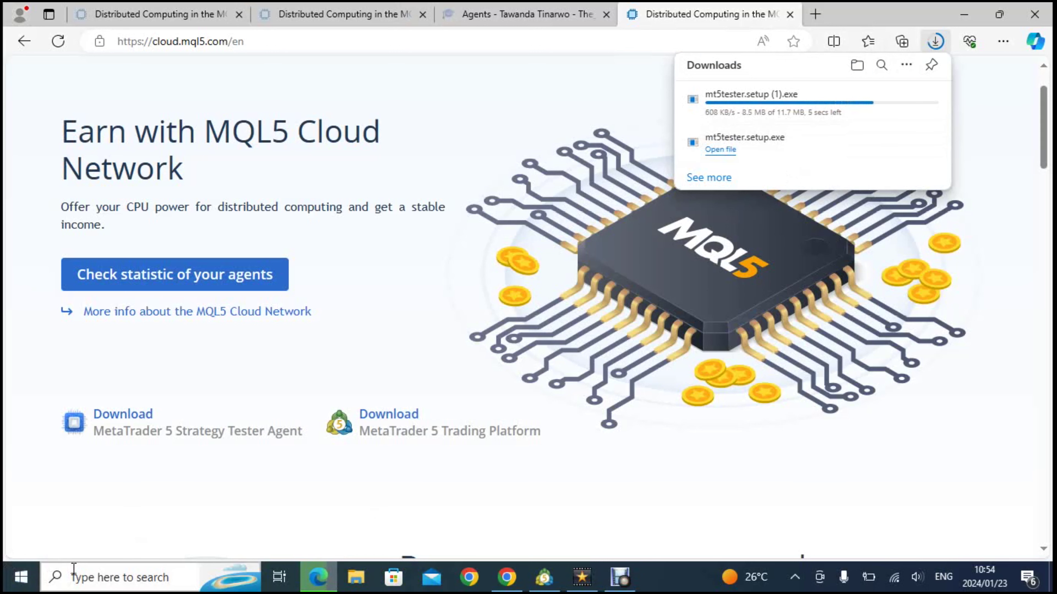
Launch the MetaTester 5 Agents Manager from the recent MetaTrader 5 Strategy Tester entry in Windows Search.
click(82, 578)
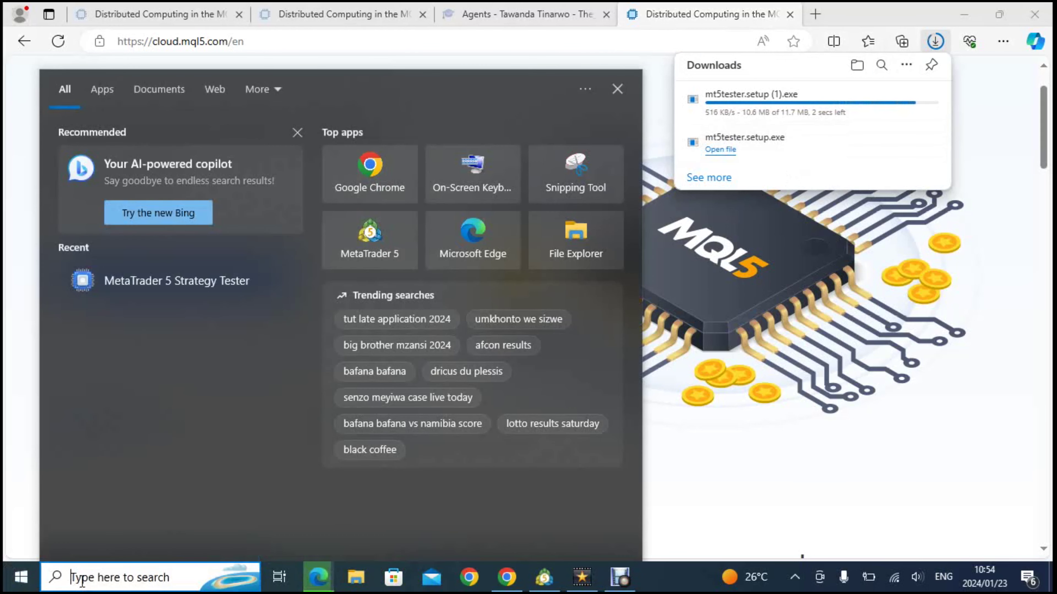
click(151, 286)
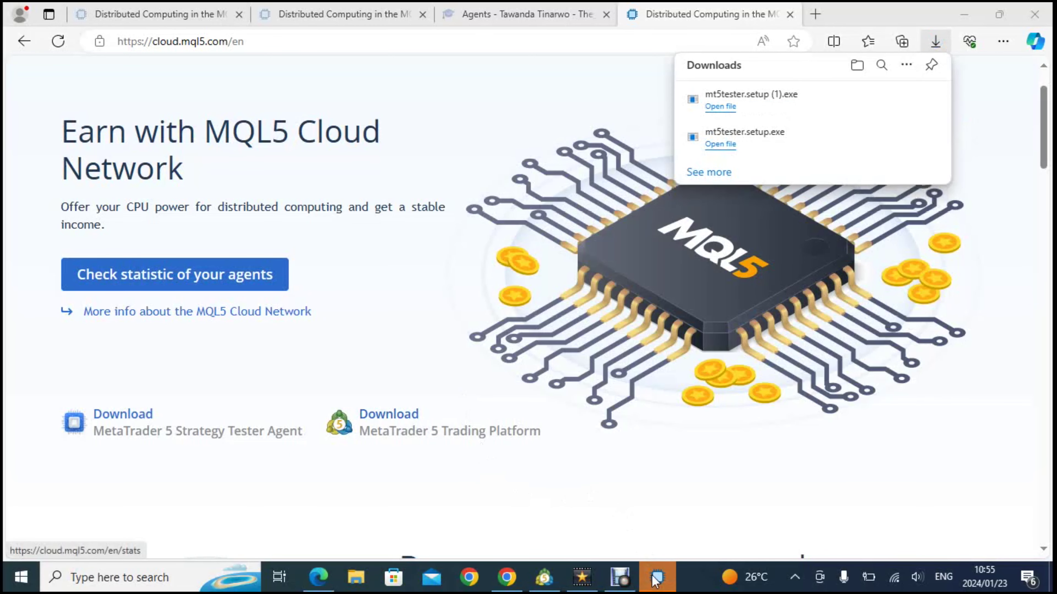
click(657, 578)
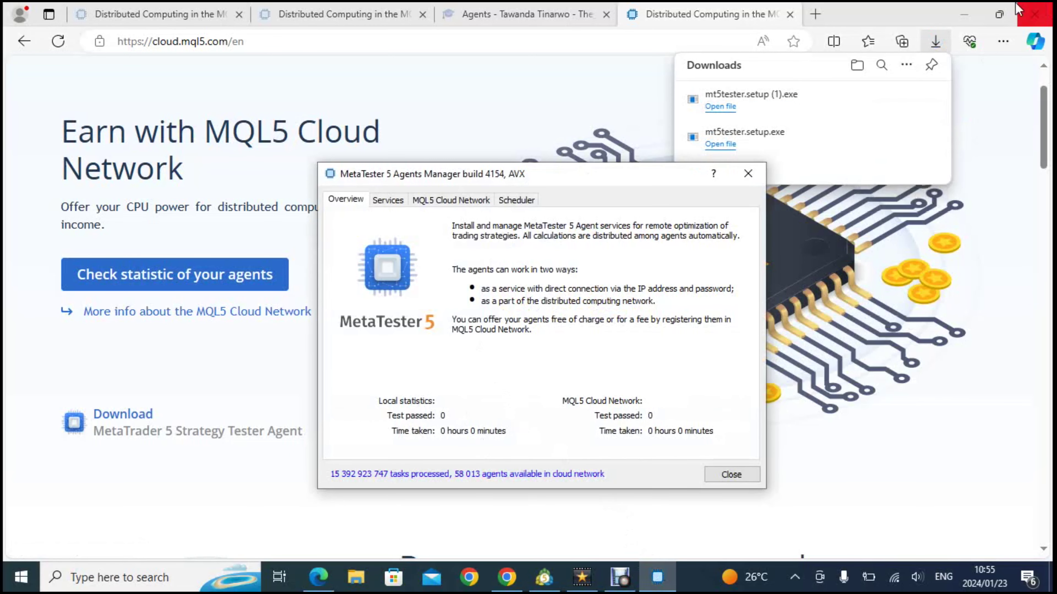
Review the running MetaTester-1 to -4 services and the MQL5 Cloud Network selling and account settings.
click(964, 14)
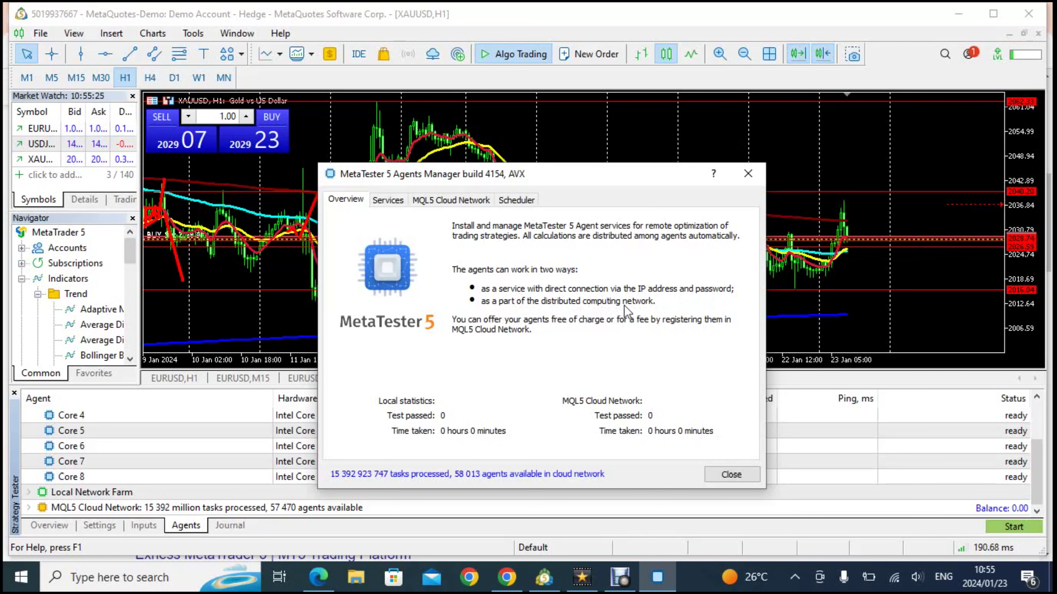
click(395, 205)
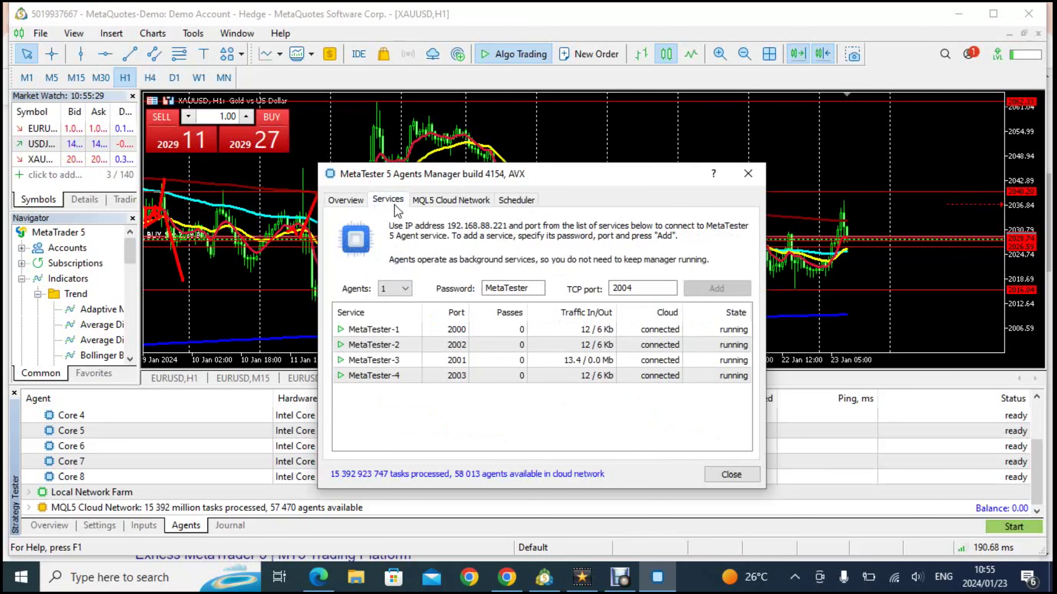
click(442, 201)
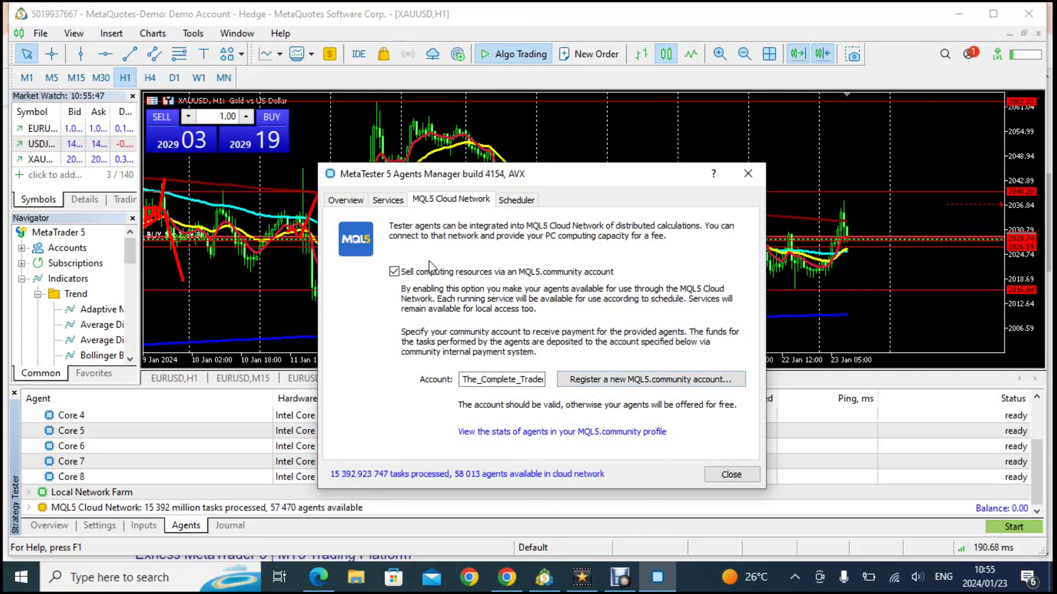
click(383, 202)
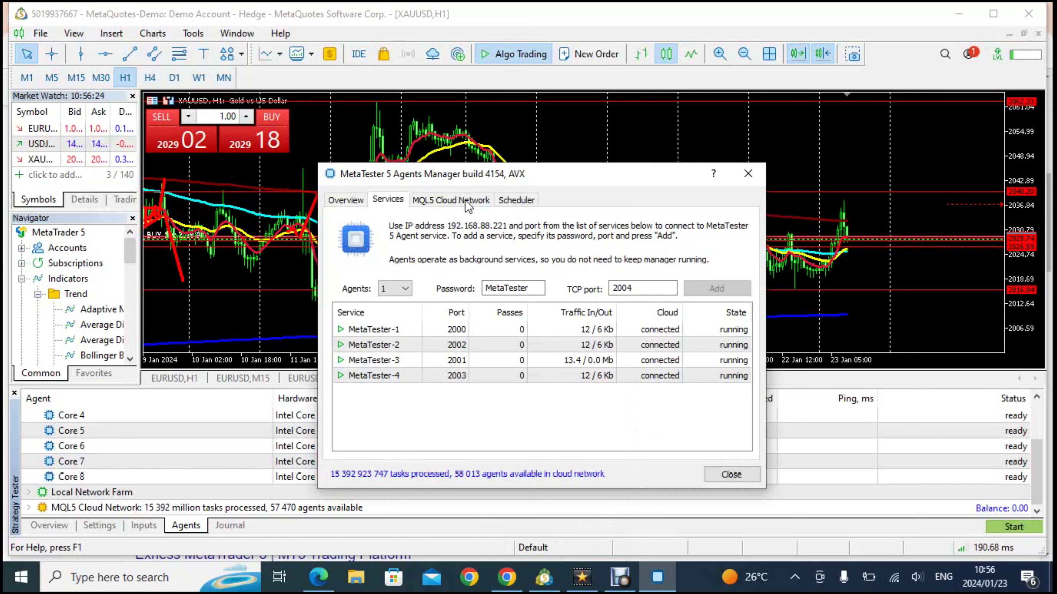
click(474, 199)
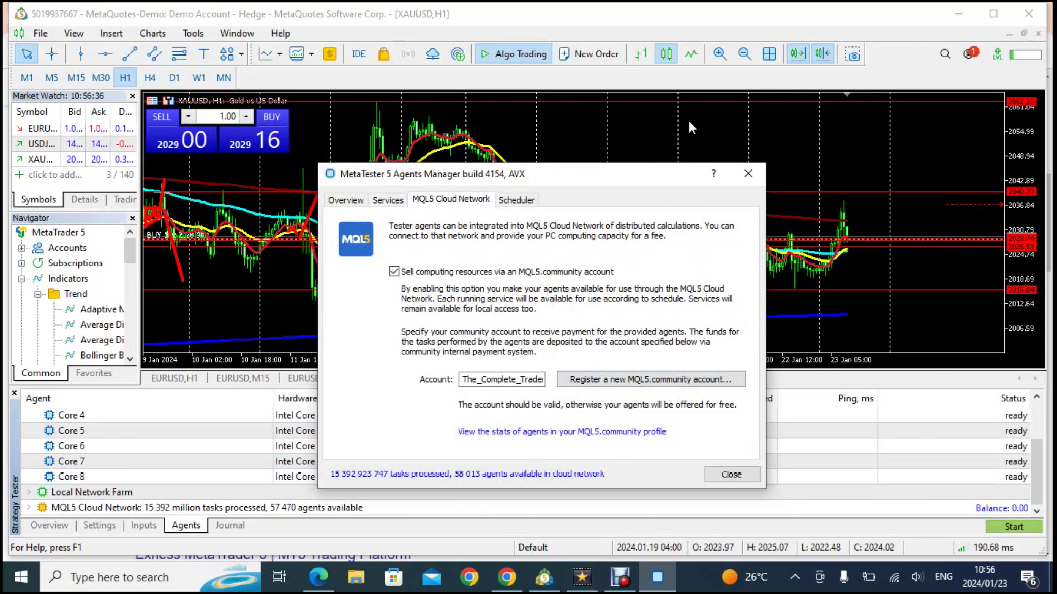
click(338, 202)
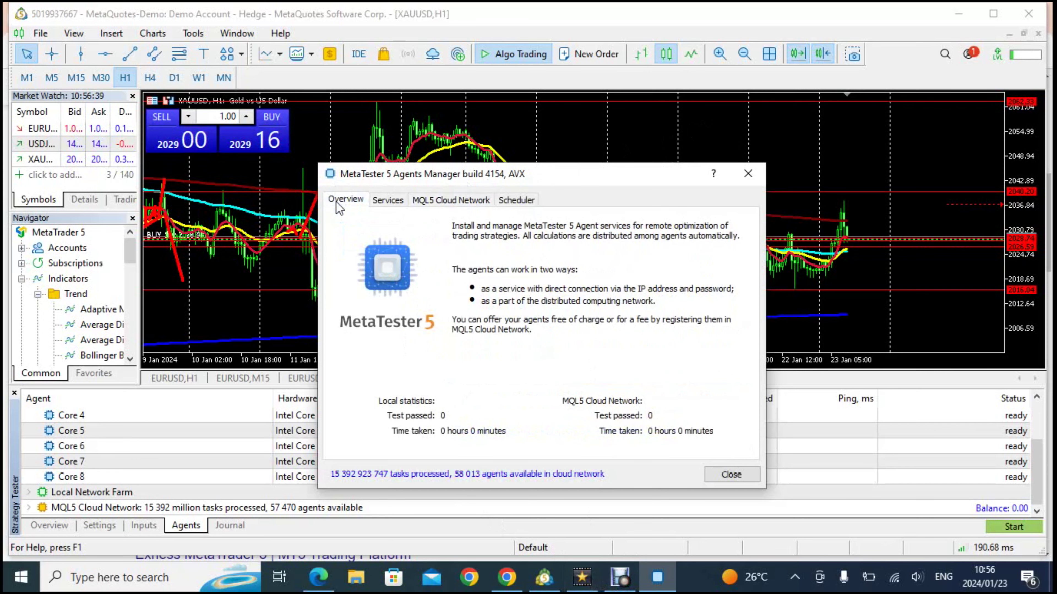
click(390, 200)
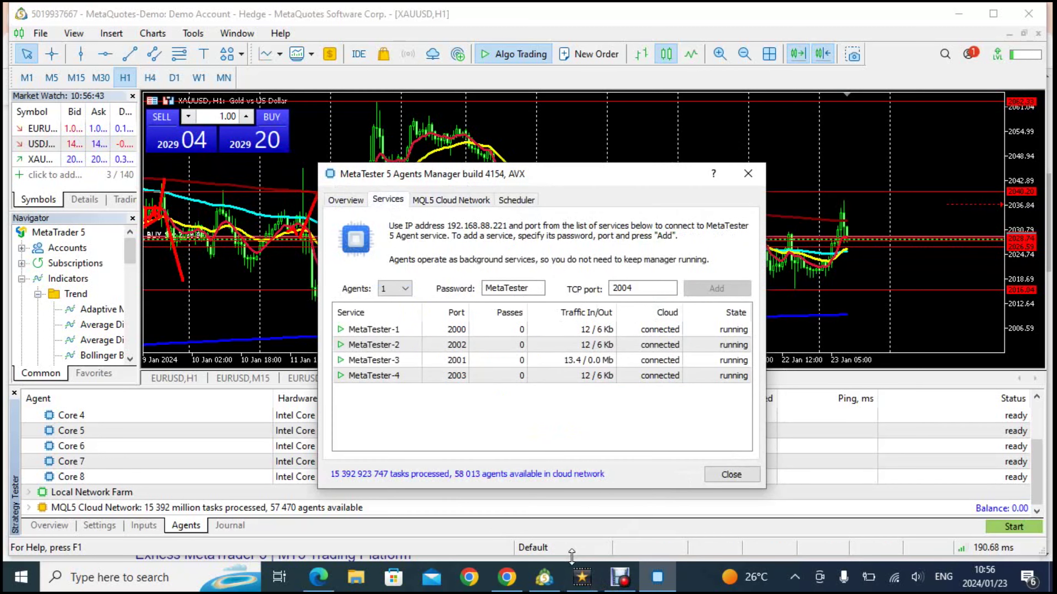
click(516, 583)
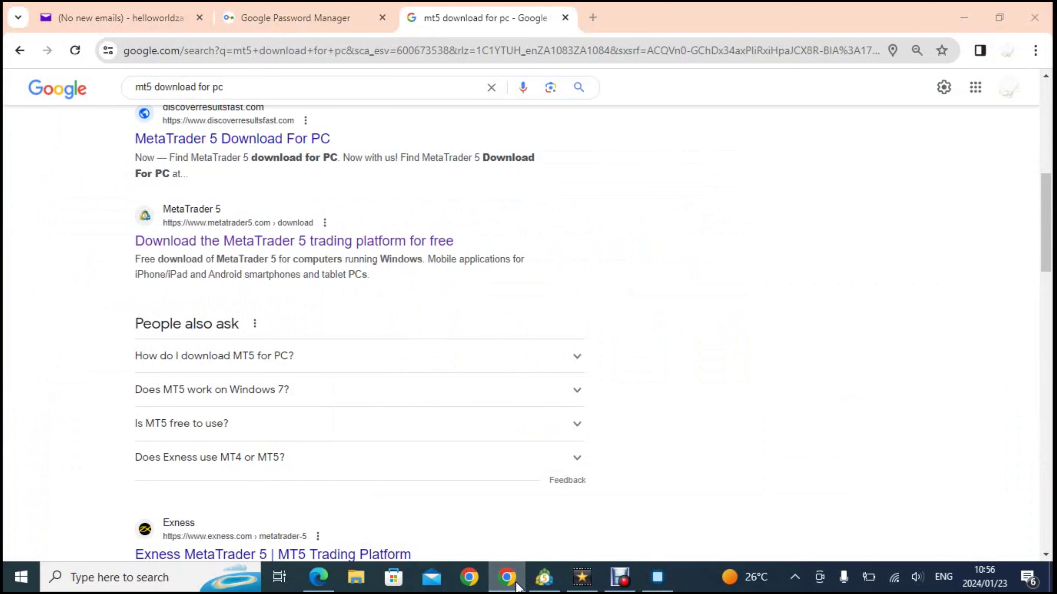
click(508, 580)
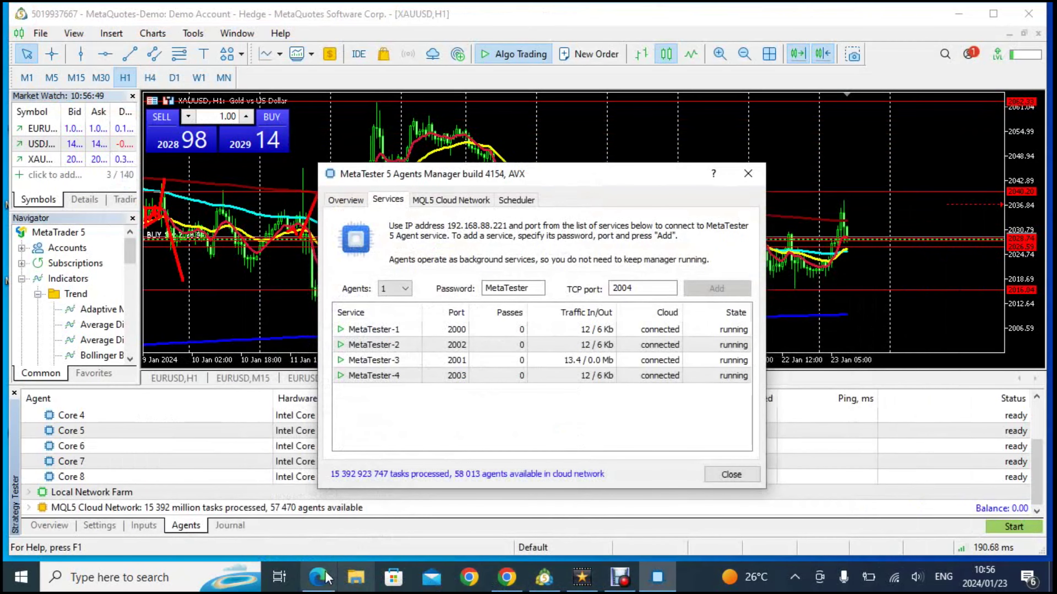
Open the account's Agents overview on MQL5.com and scroll through the empty profit chart and totals.
click(319, 578)
scroll(441, 164, down, 1)
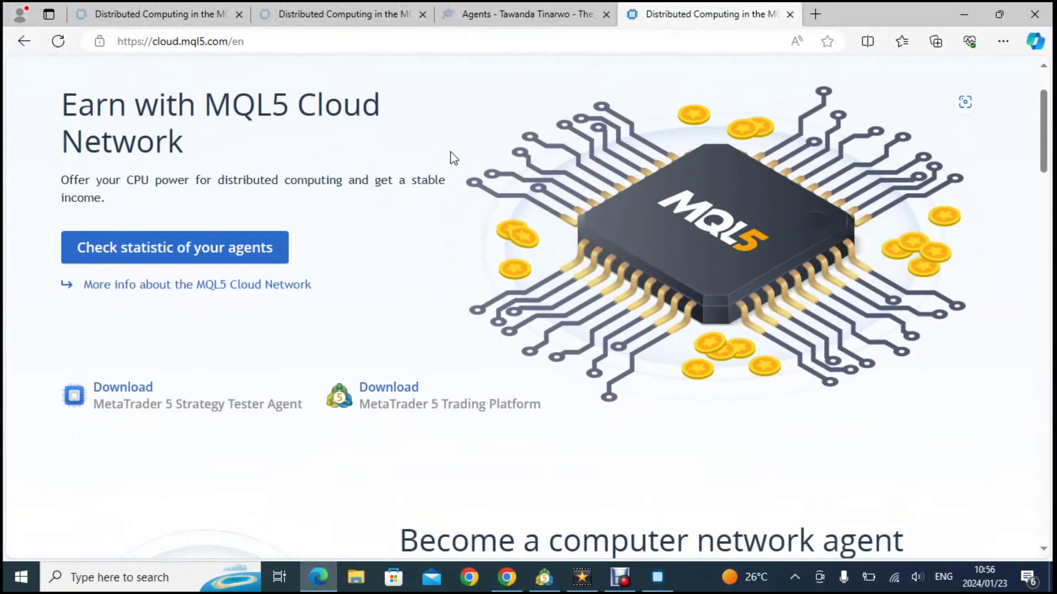
scroll(453, 158, up, 3)
click(528, 25)
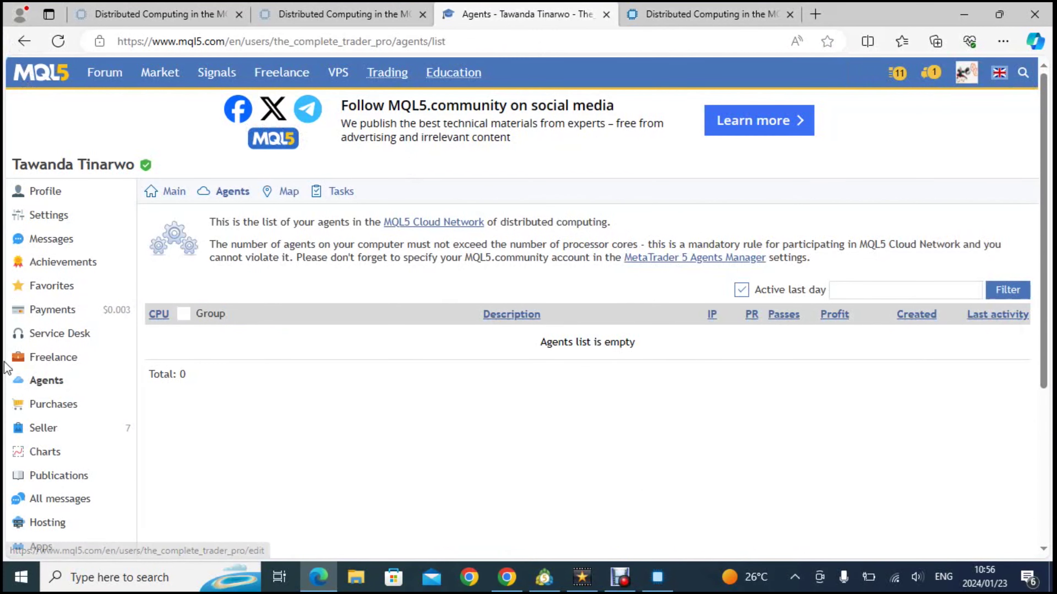
click(33, 382)
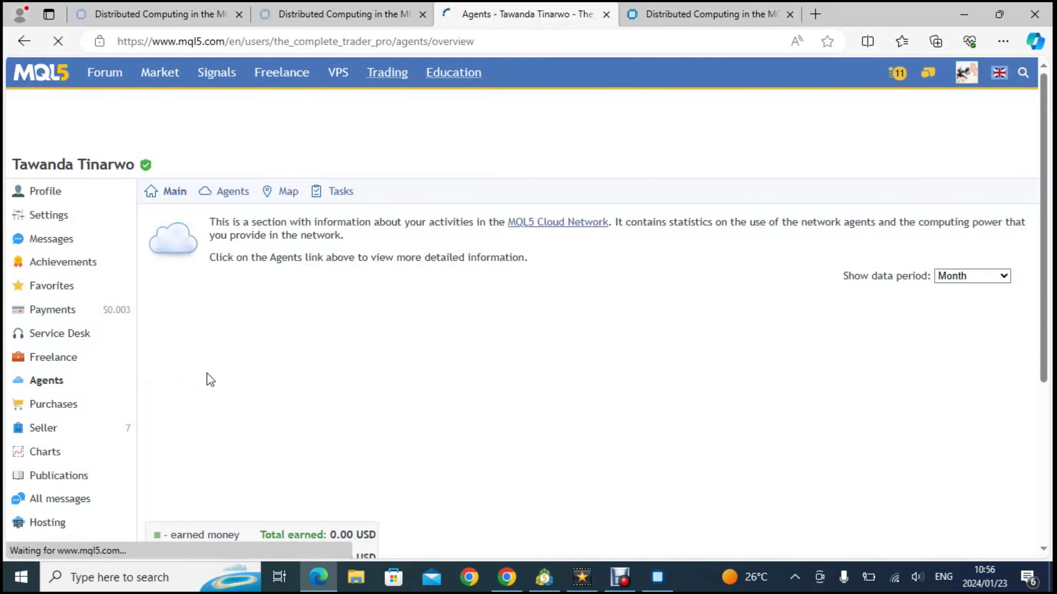
scroll(327, 344, down, 3)
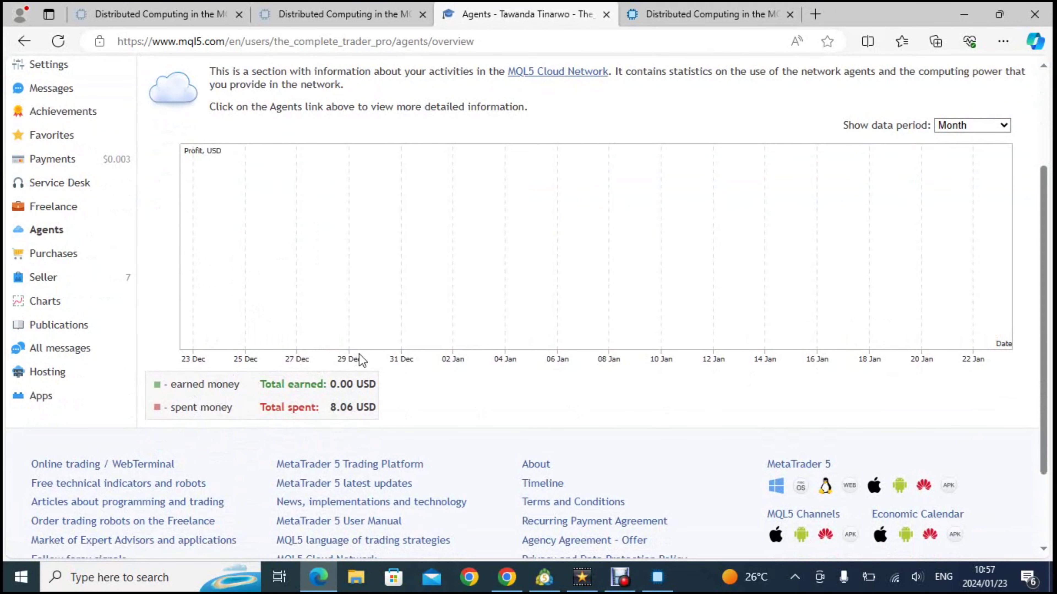
scroll(429, 369, up, 3)
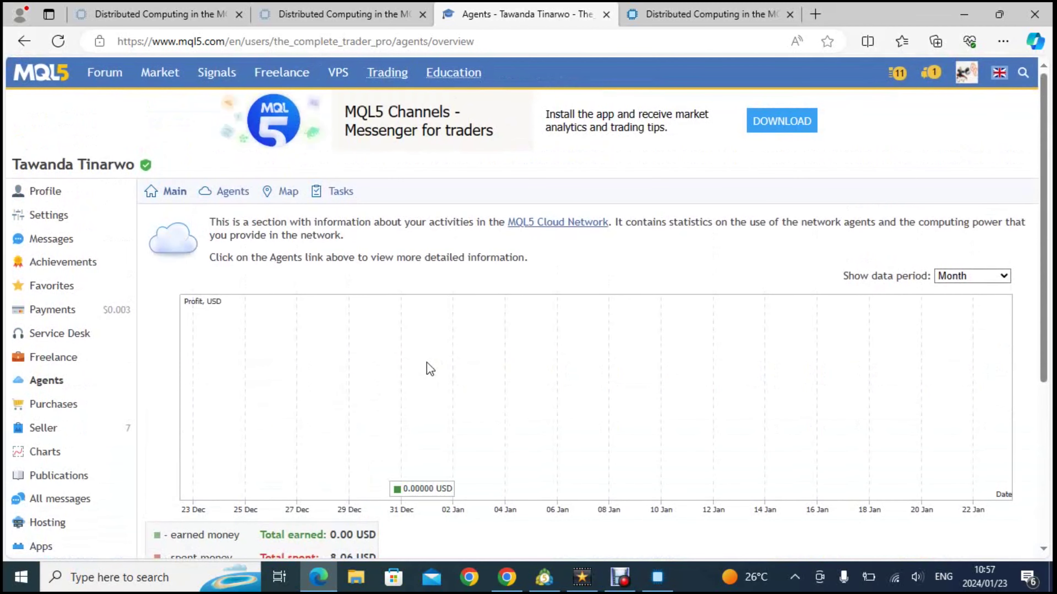
Open Payments > Withdraw from account and scroll through the card, PayPal, WebMoney and bank transfer options.
click(51, 315)
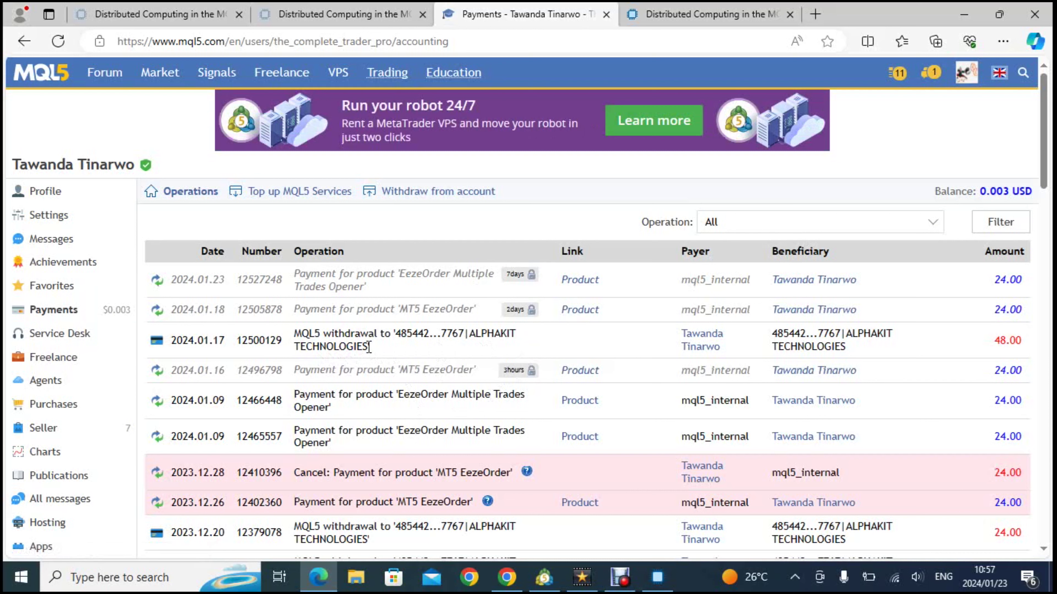
click(399, 193)
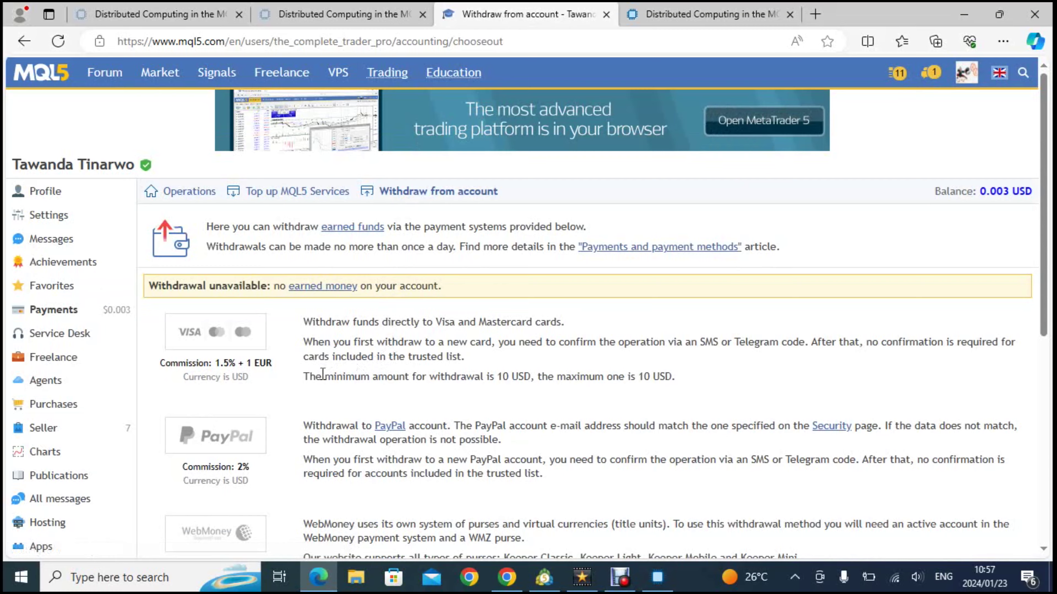
scroll(323, 374, down, 2)
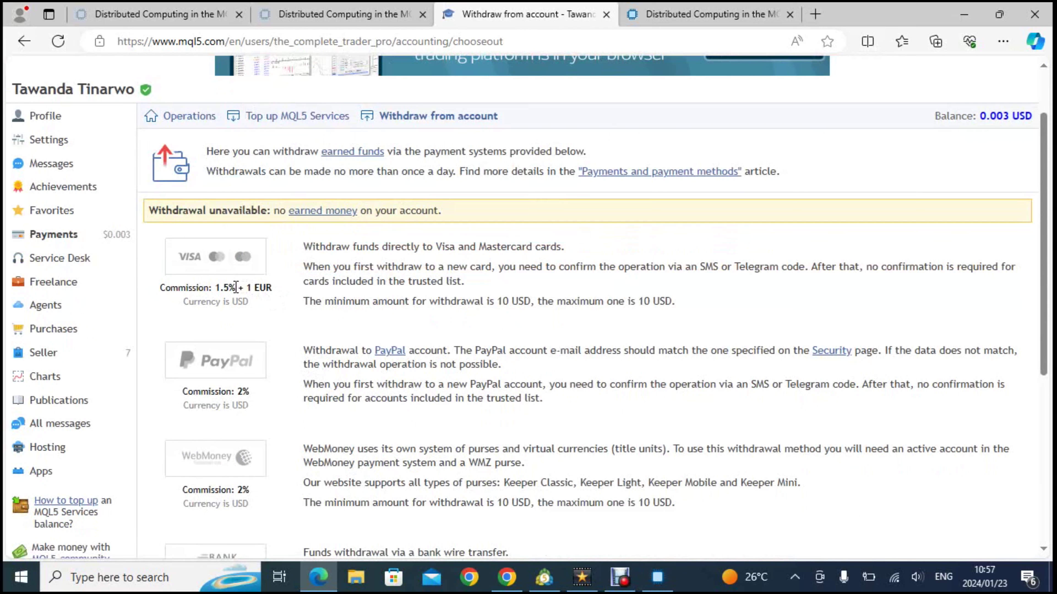
scroll(233, 286, down, 3)
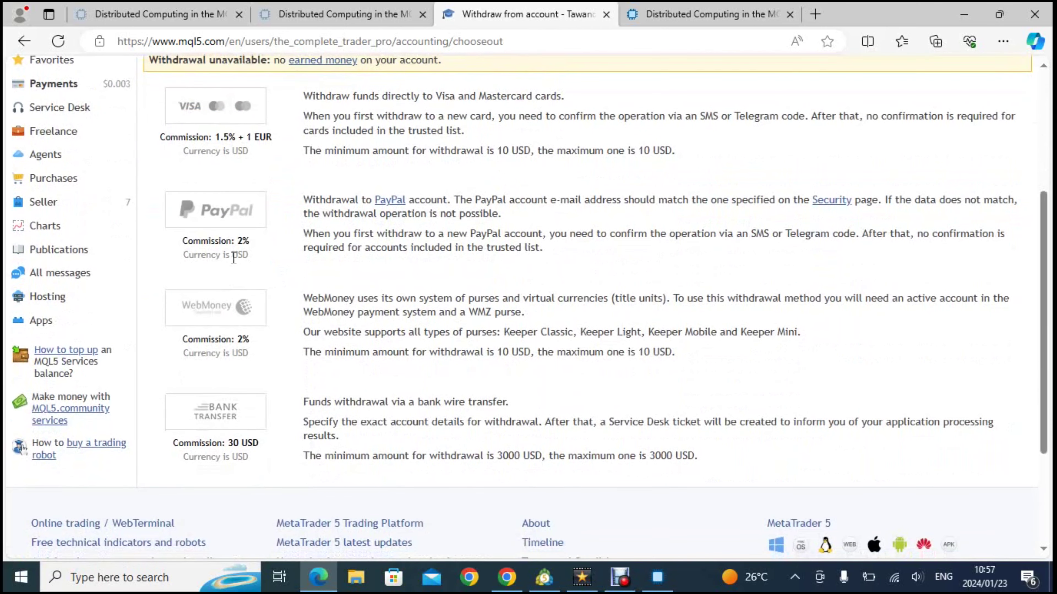
scroll(254, 343, down, 2)
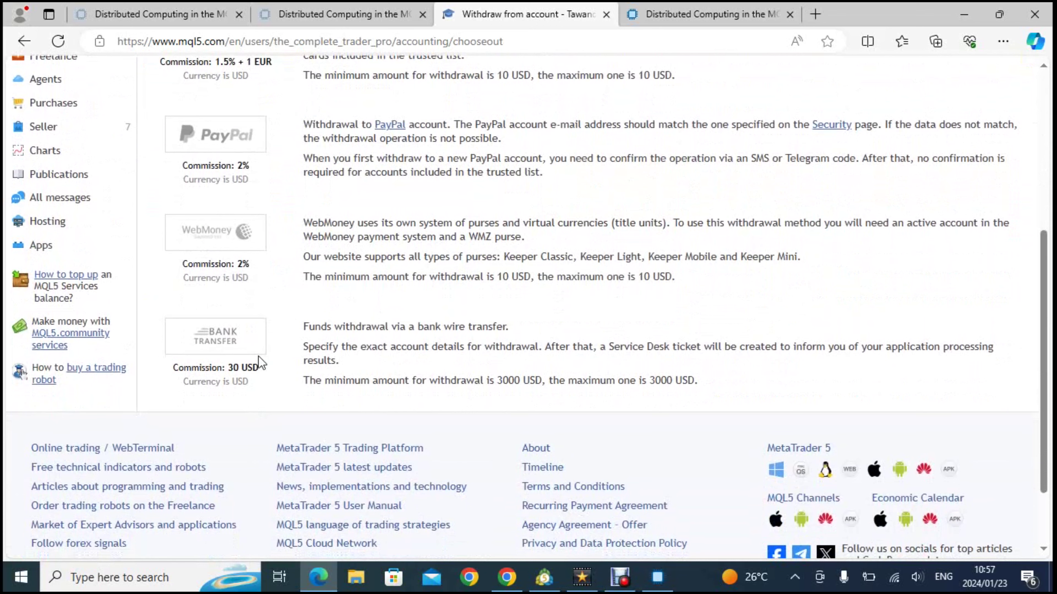
scroll(259, 356, up, 2)
scroll(261, 362, up, 6)
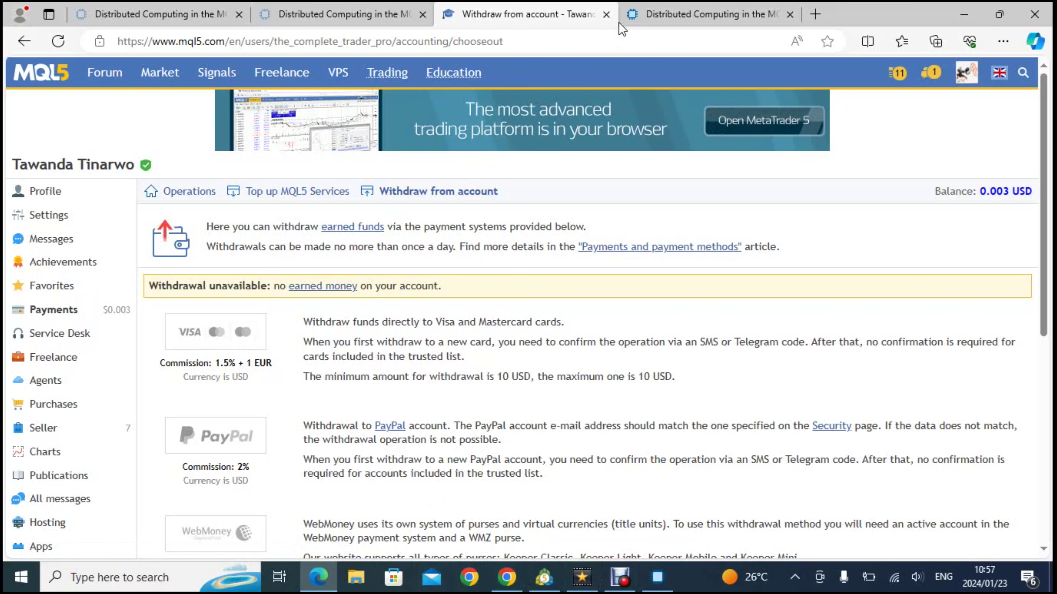
Return to the MQL5.com agents overview statistics page.
click(647, 5)
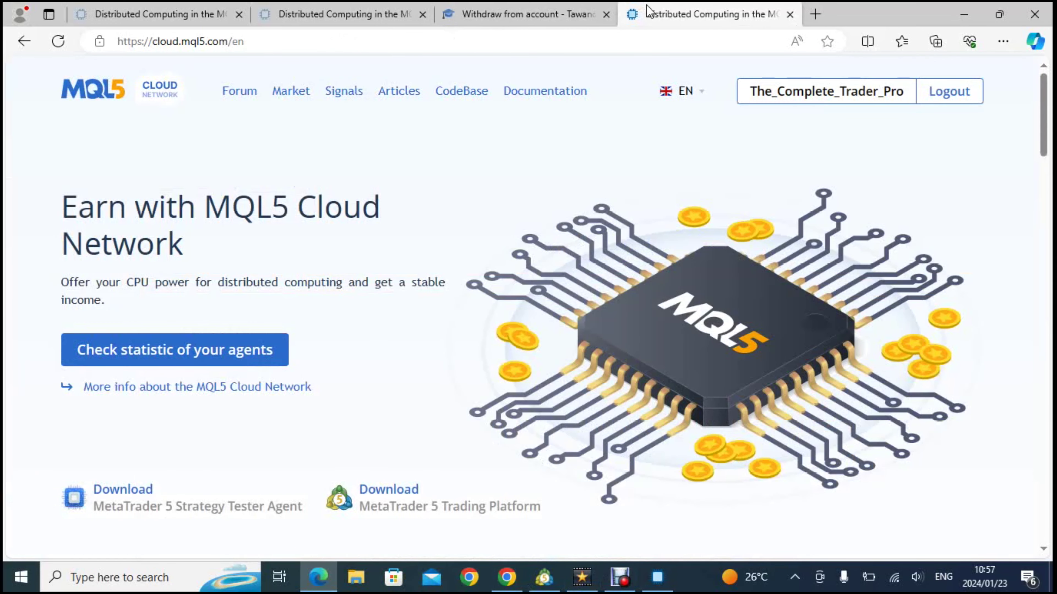
click(492, 14)
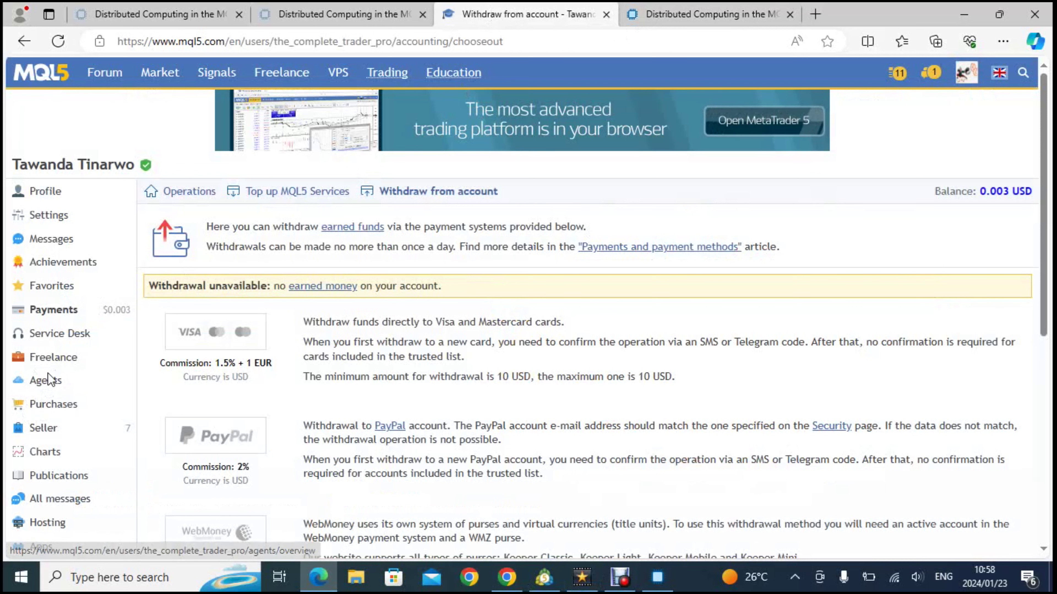
click(45, 380)
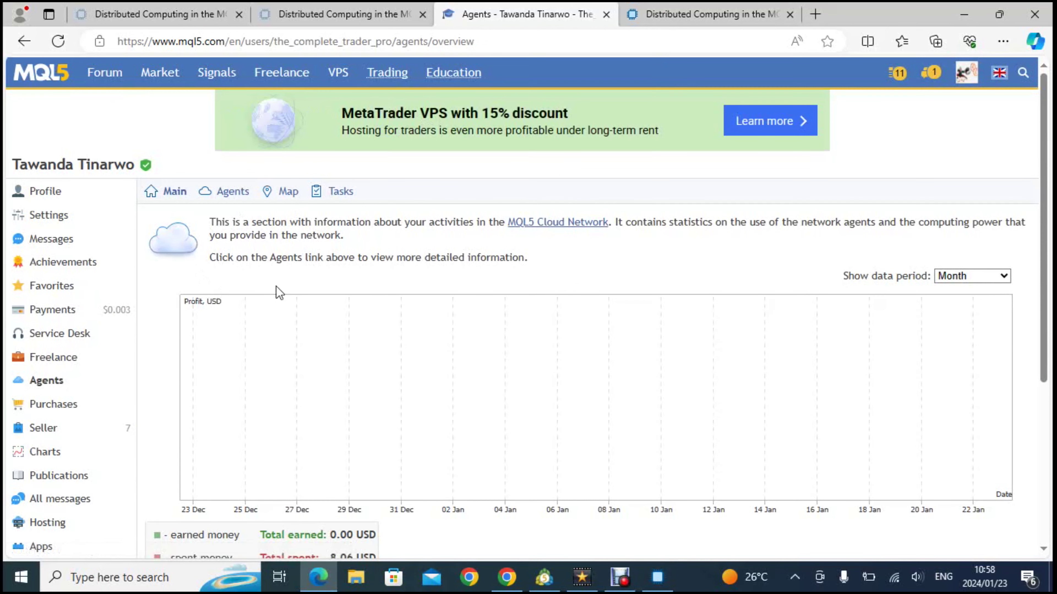
Open the MQL5 Cloud Network homepage and scroll to the world map showing Japan's 50 218 agents.
click(555, 227)
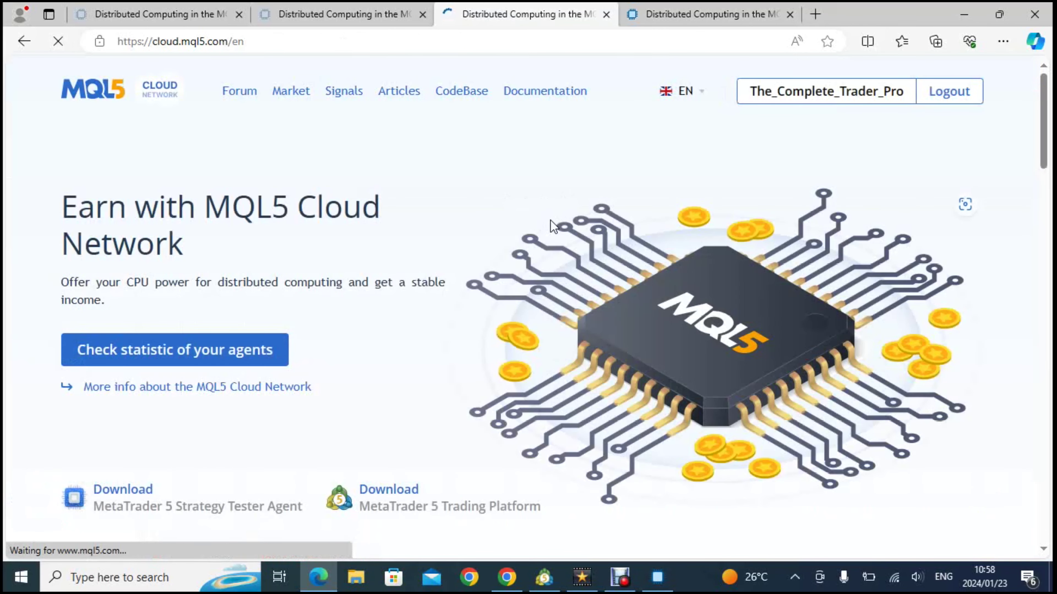
scroll(321, 314, down, 5)
scroll(323, 316, up, 3)
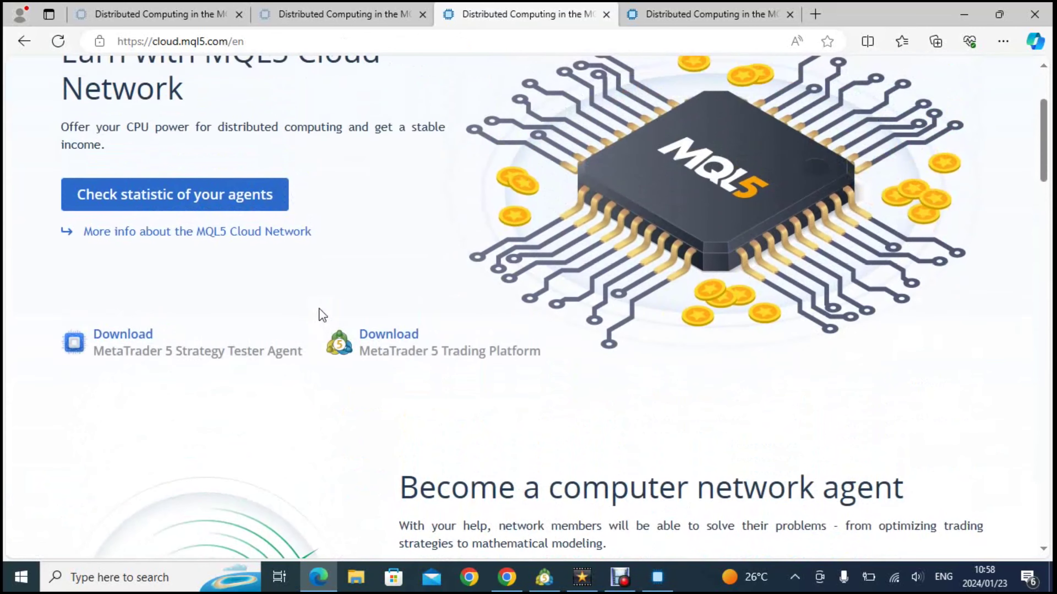
scroll(322, 315, down, 15)
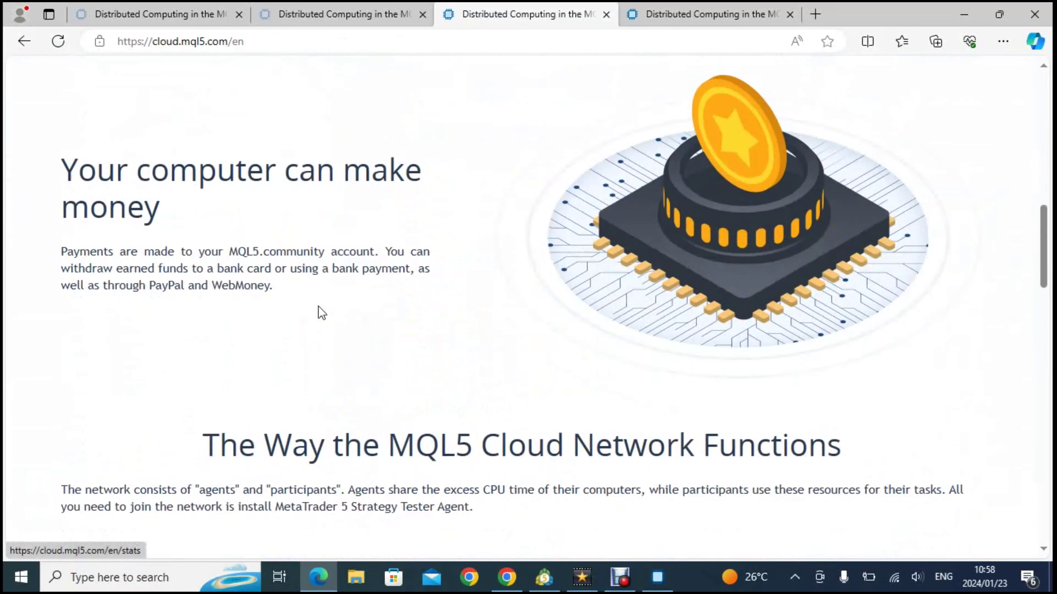
scroll(321, 310, down, 8)
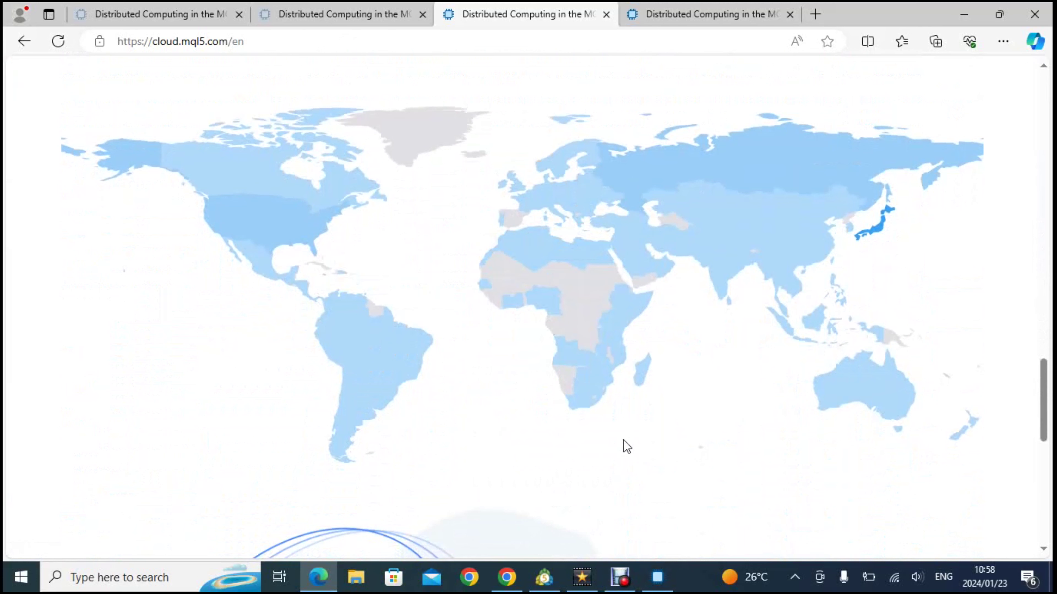
mouse_move(874, 240)
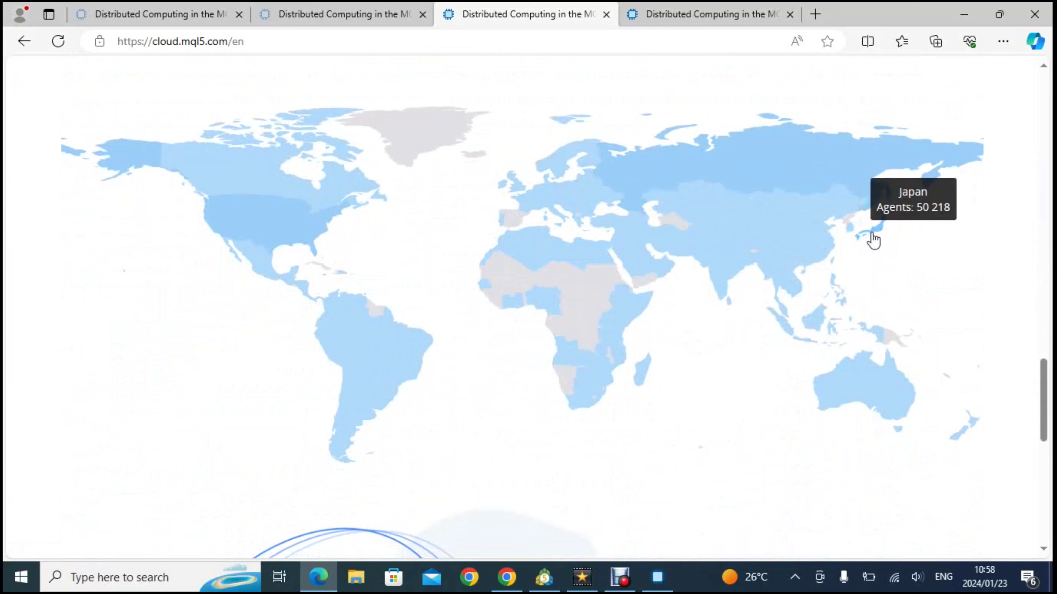